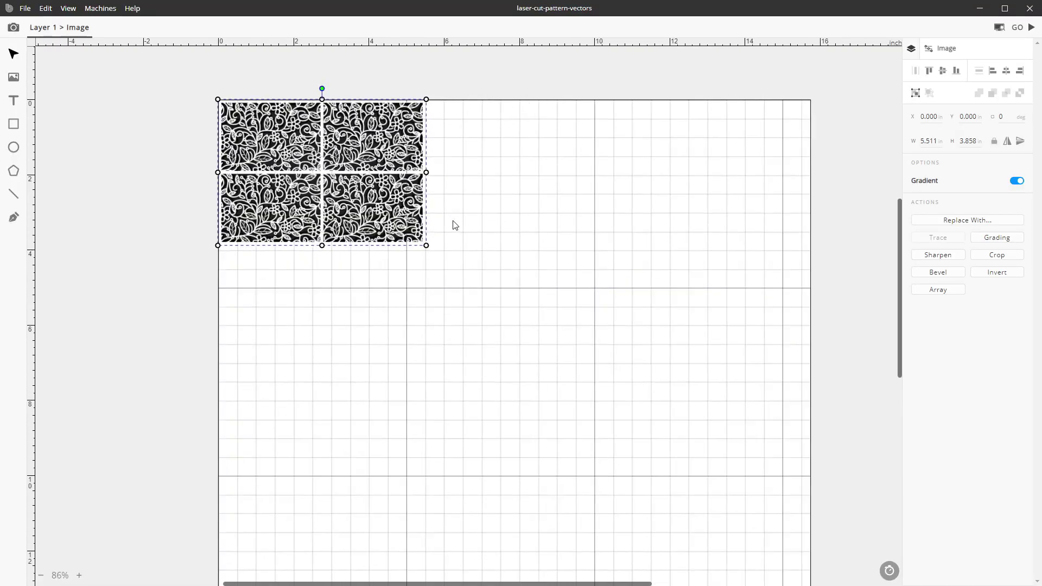
# Move the lace image slightly inward from the page corner and deselect it.
pyautogui.moveTo(299, 129); pyautogui.dragTo(352, 174)
pyautogui.scroll(-3, 331, 194)
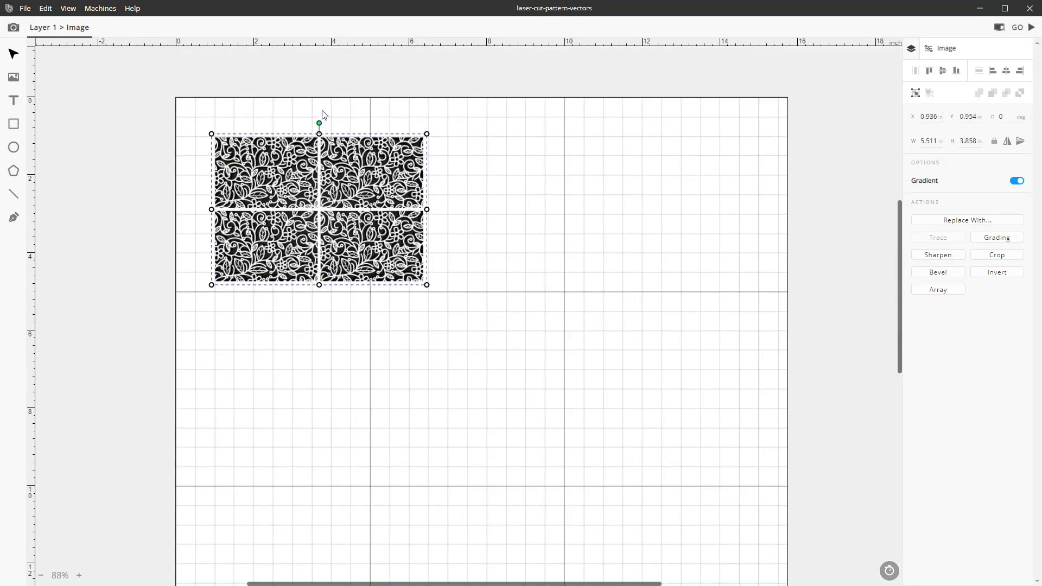
pyautogui.click(323, 114)
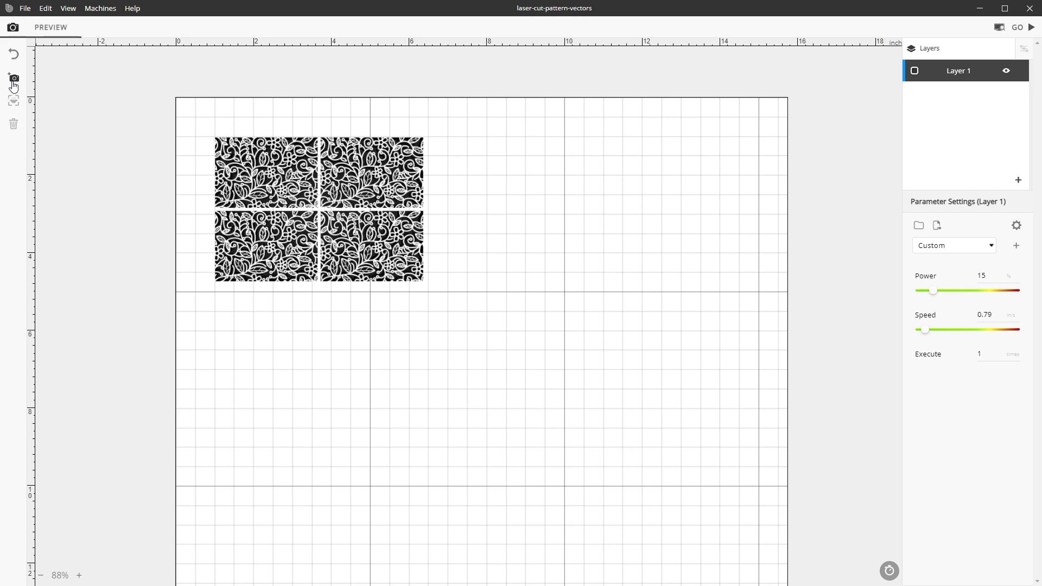
# Capture a camera preview of the laser bed over the work area.
pyautogui.click(13, 82)
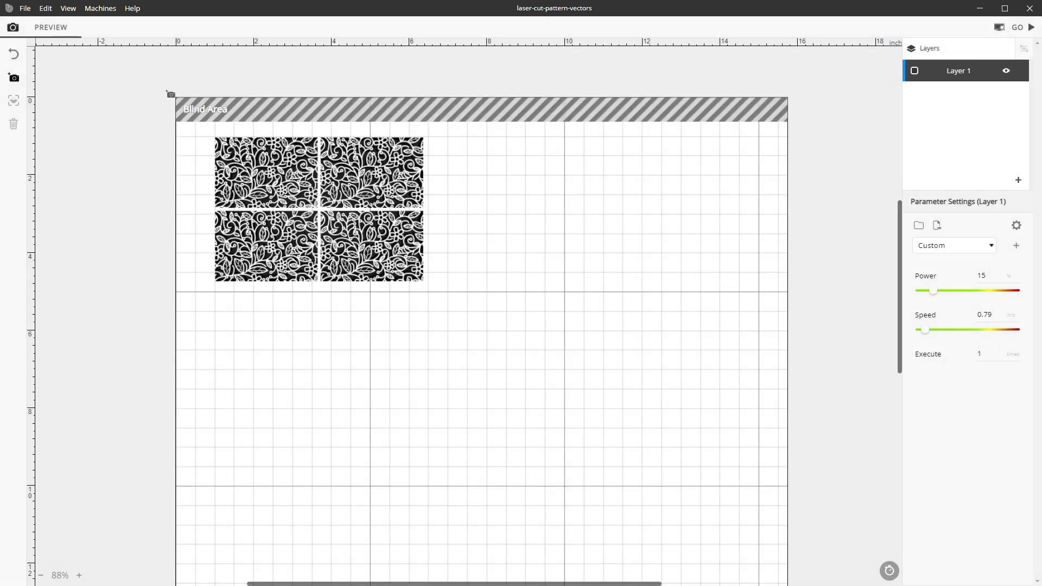
pyautogui.moveTo(158, 77); pyautogui.dragTo(653, 458)
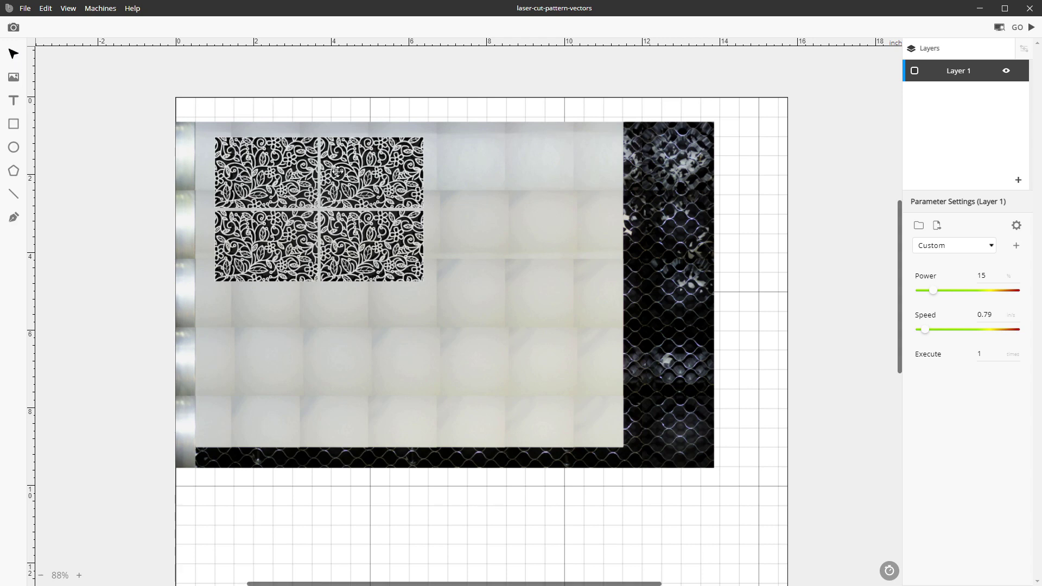
pyautogui.scroll(3, 271, 189)
# Crop the lace image to its top-left tile, 2.763 × 1.944 inches.
pyautogui.click(271, 190)
pyautogui.click(997, 255)
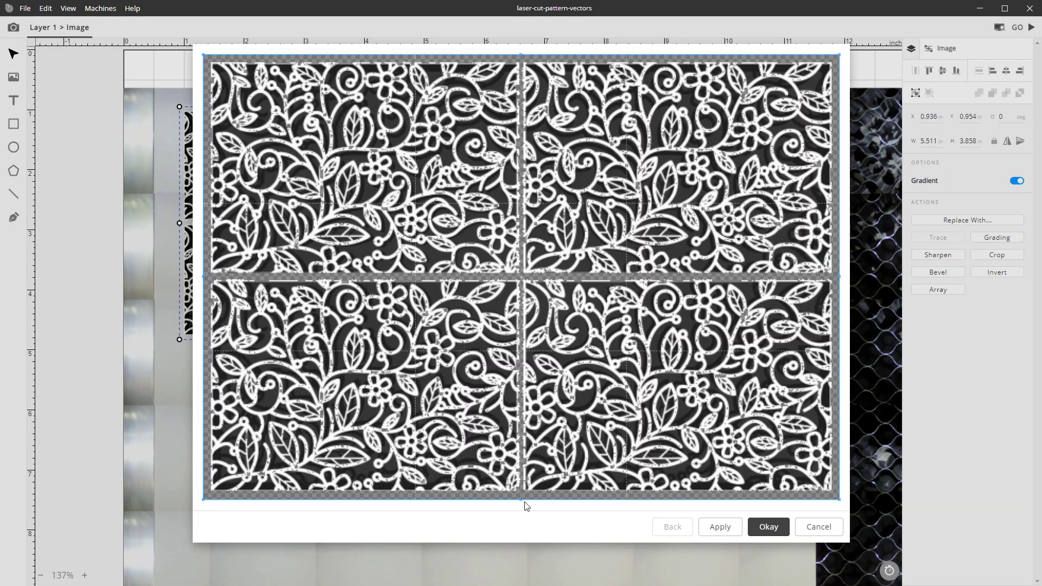
pyautogui.moveTo(522, 500); pyautogui.dragTo(506, 278)
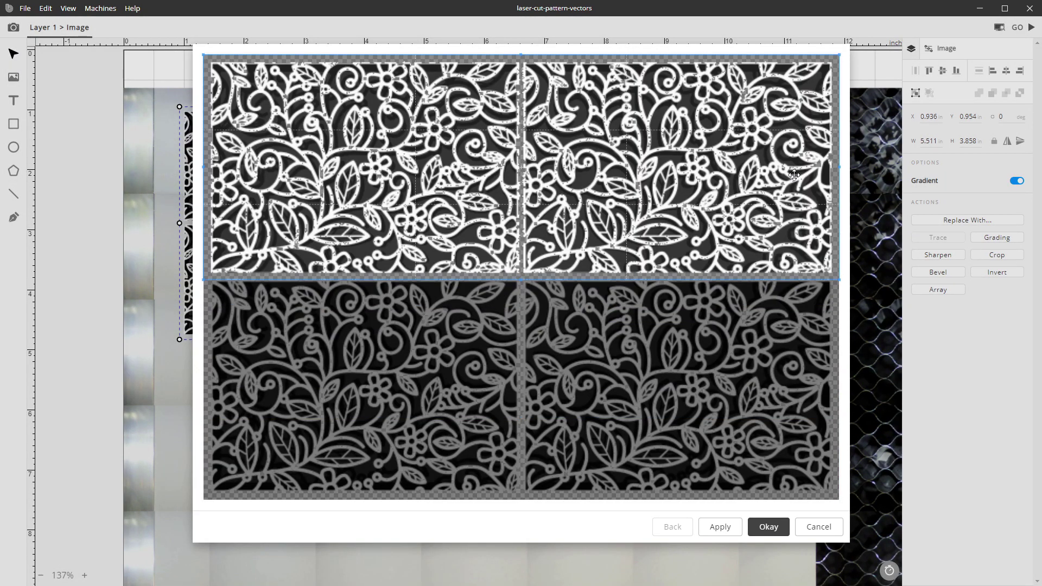
pyautogui.moveTo(839, 165); pyautogui.dragTo(521, 198)
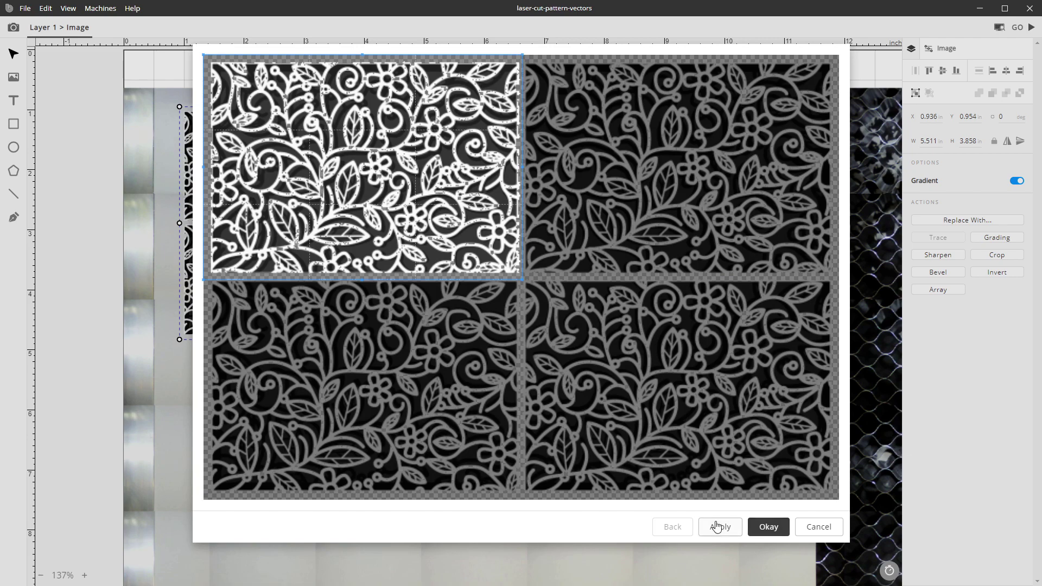
pyautogui.click(718, 526)
pyautogui.click(771, 528)
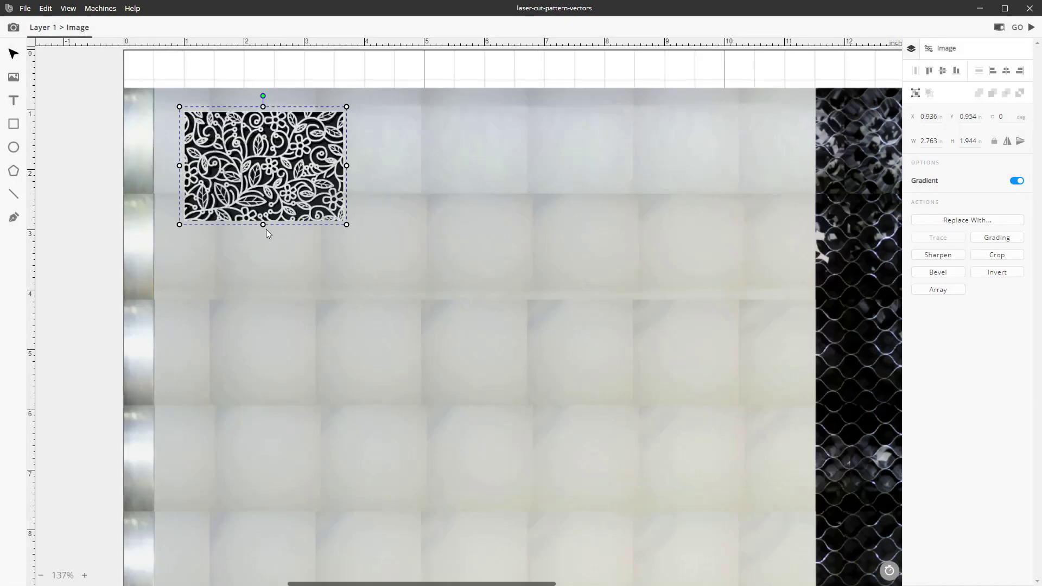
# Turn Gradient off so the cropped tile becomes black-and-white threshold.
pyautogui.scroll(5, 255, 163)
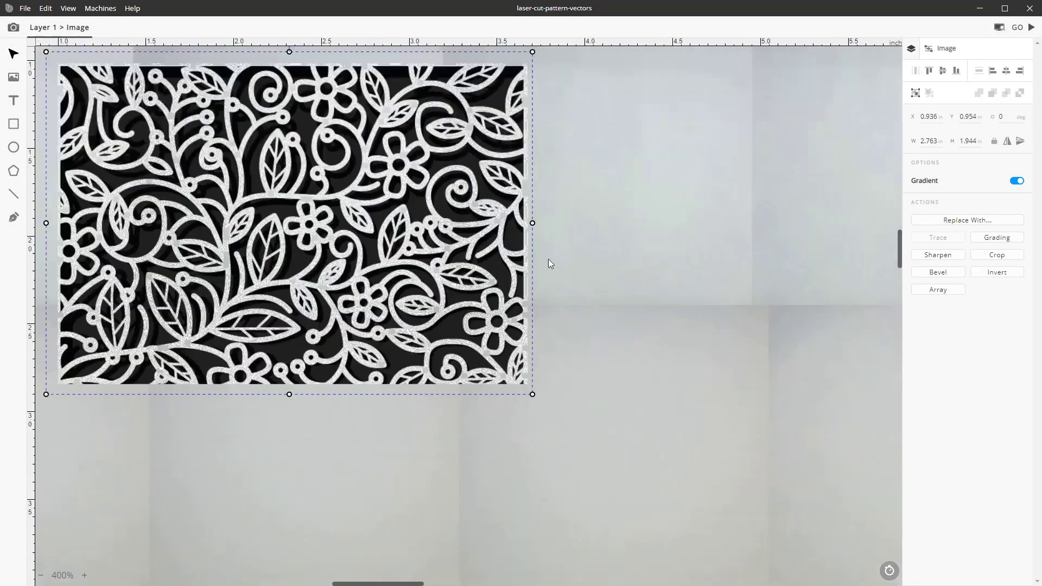
pyautogui.click(1016, 181)
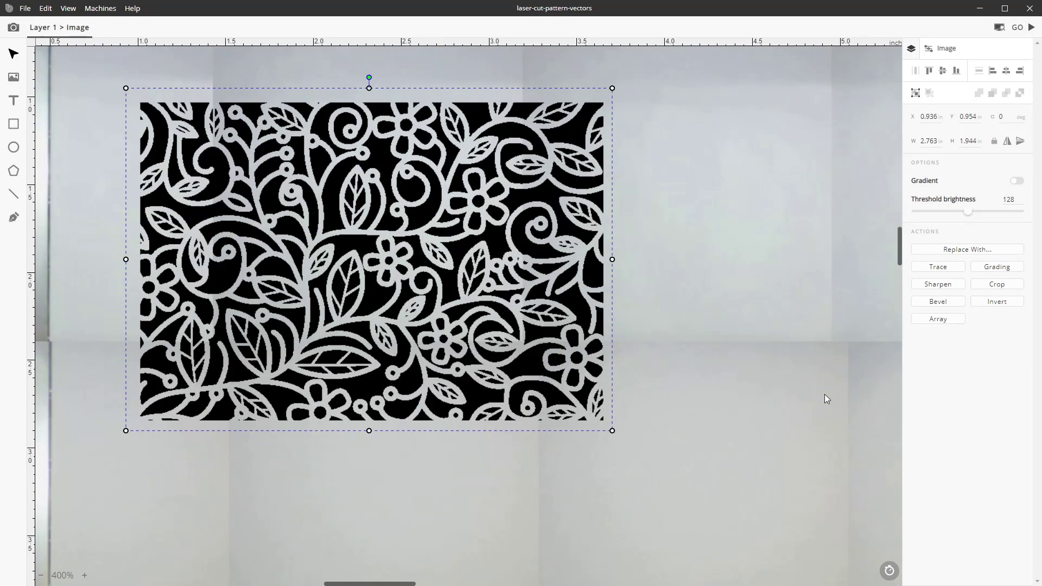
pyautogui.scroll(-4, 639, 353)
pyautogui.click(970, 76)
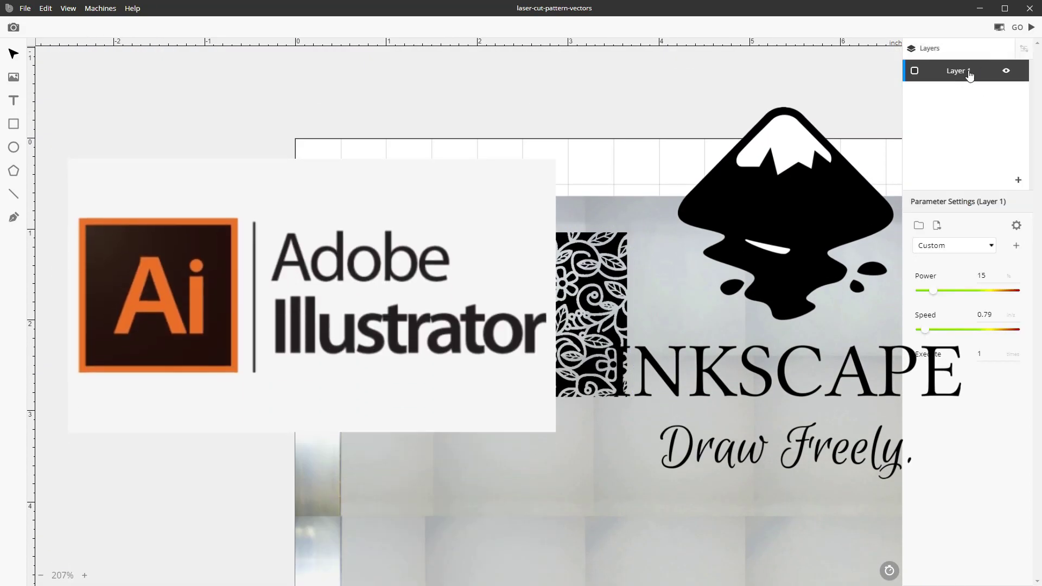
# Duplicate the lace tile with Ctrl+C/Ctrl+V and place the copy to the right of the original.
pyautogui.click(592, 315)
pyautogui.click(975, 156)
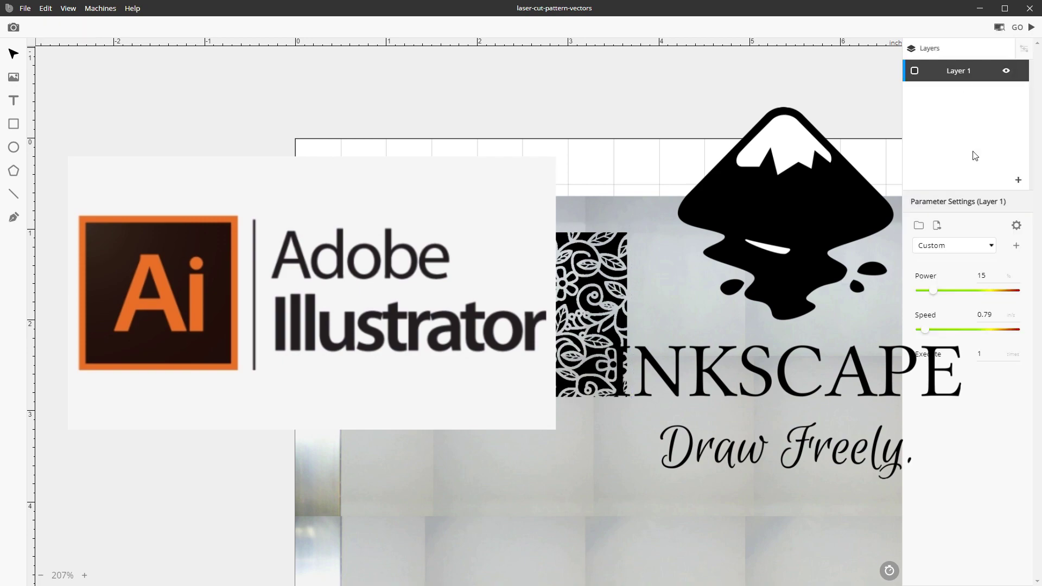
pyautogui.click(592, 315)
pyautogui.hotkey('ctrl', 'c')
pyautogui.hotkey('ctrl', 'v')
pyautogui.moveTo(592, 314); pyautogui.dragTo(769, 326)
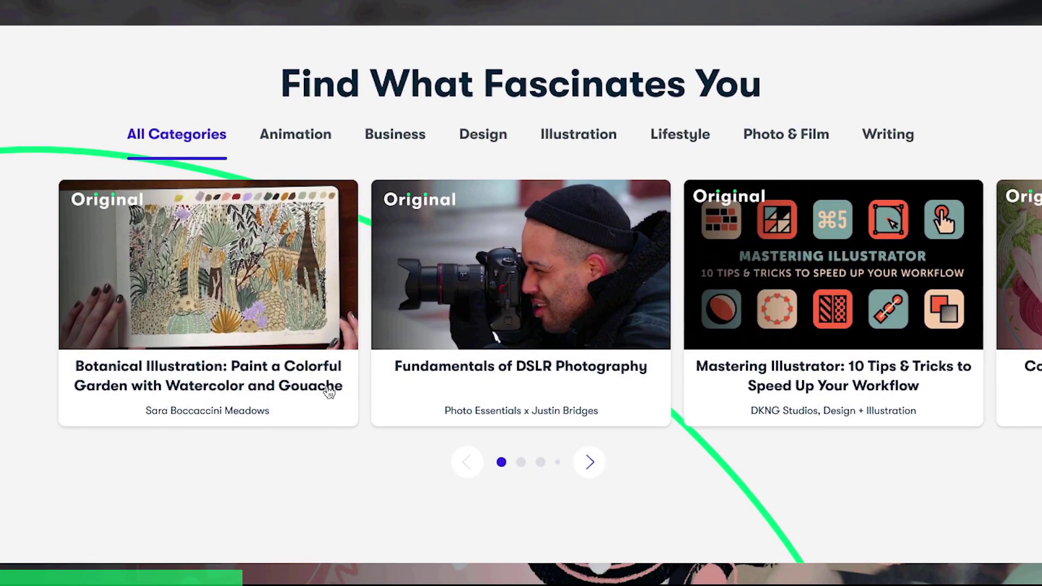
# Open the Botanical Illustration class page on Skillshare and view its student reviews.
pyautogui.click(242, 283)
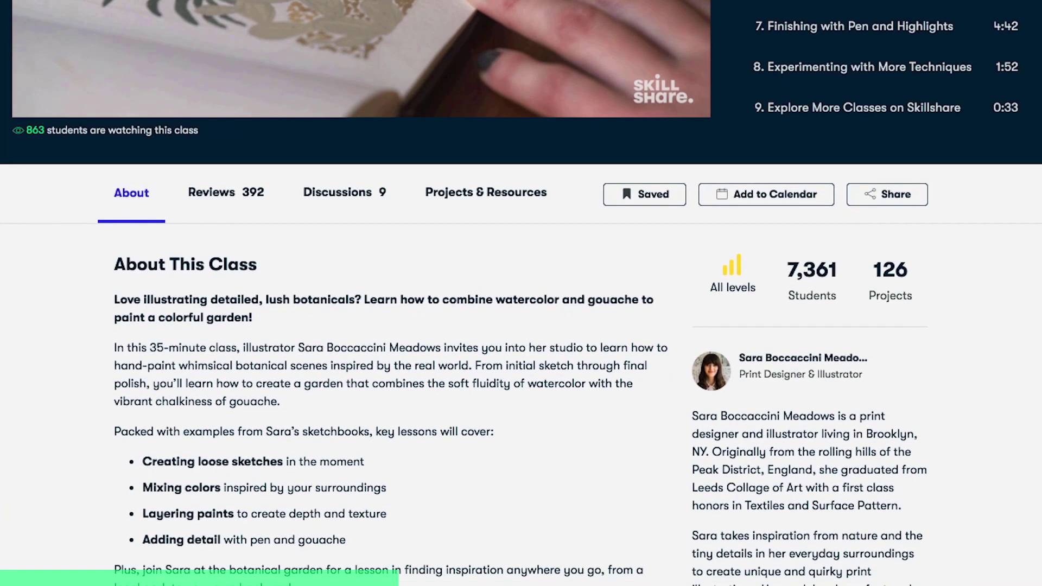
pyautogui.click(226, 219)
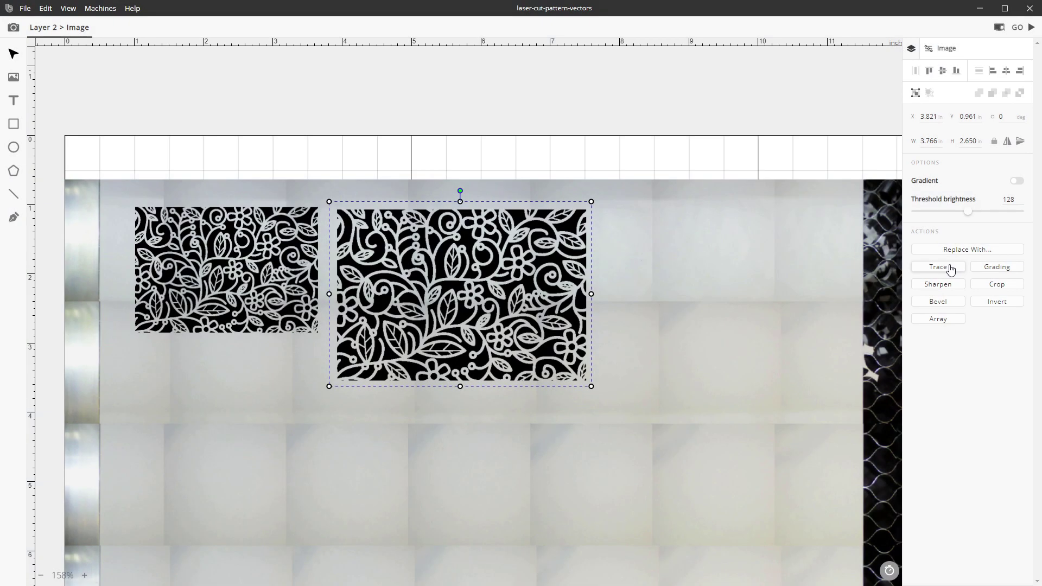
# Trace both the larger and the smaller lace tiles into vector paths.
pyautogui.click(951, 268)
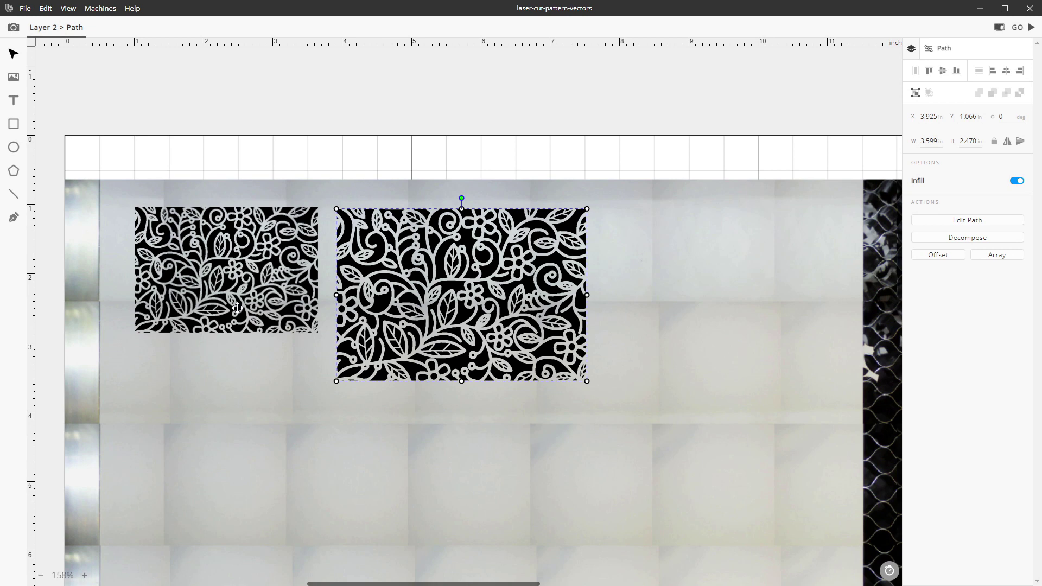
pyautogui.click(238, 308)
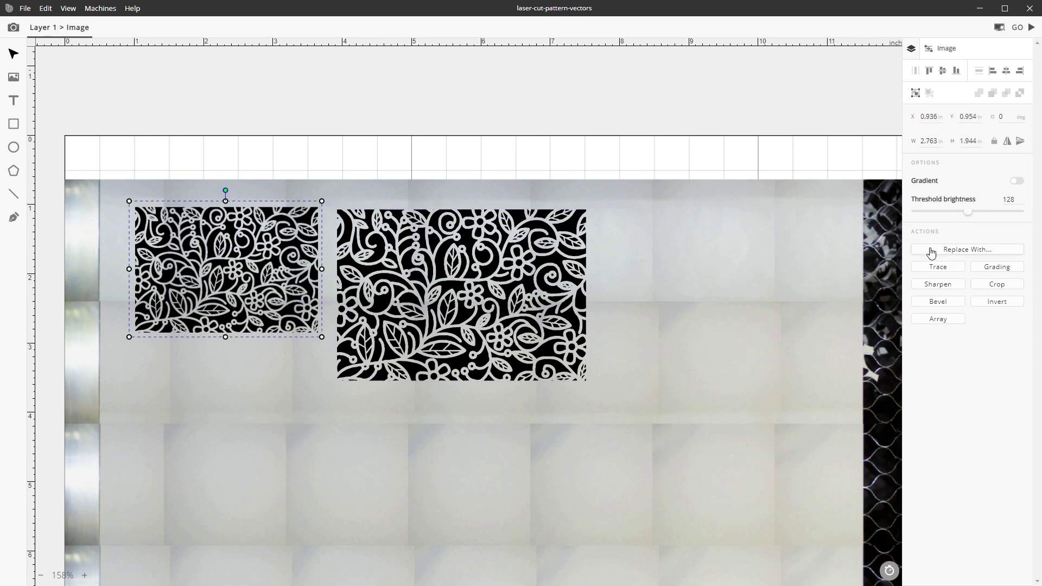
pyautogui.click(927, 268)
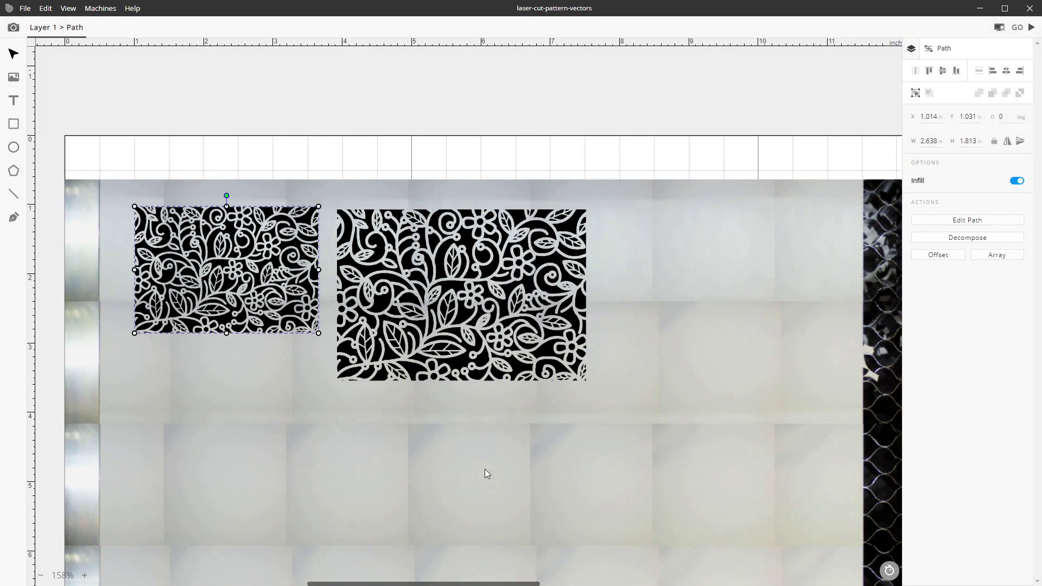
pyautogui.click(487, 474)
# Turn Infill off on both traced lace patterns so they are unfilled outlines.
pyautogui.click(393, 303)
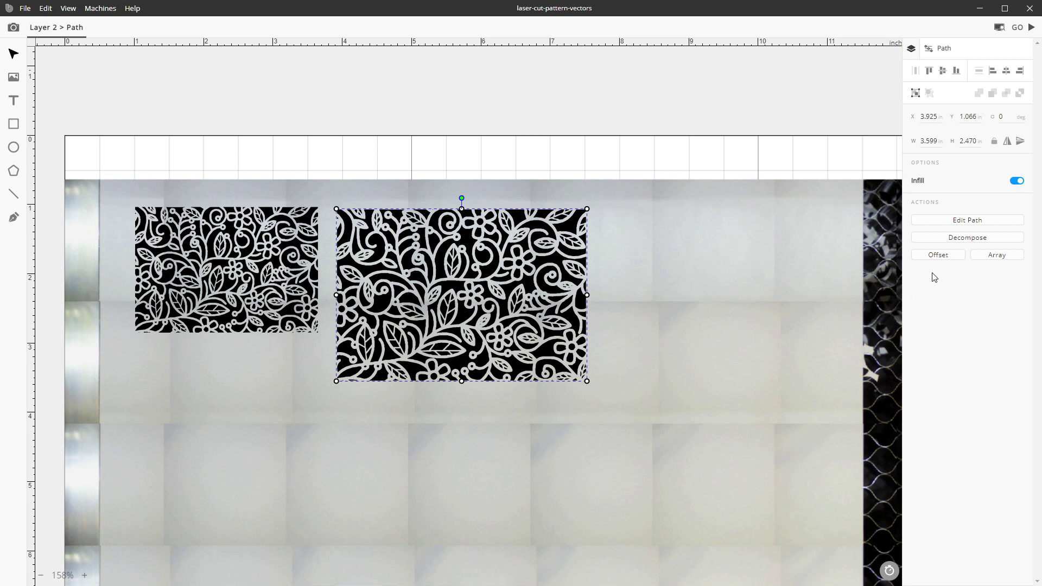
pyautogui.click(1018, 181)
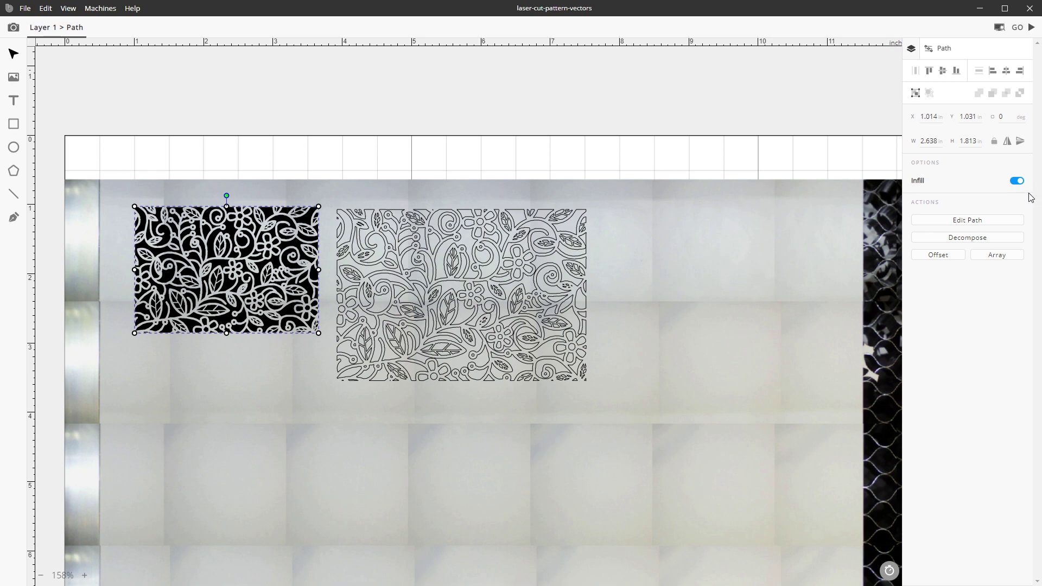
pyautogui.click(1020, 186)
pyautogui.click(653, 326)
# Add Layer 3 and draw a rectangle framing the right lace pattern.
pyautogui.hotkey('ctrl', '=')
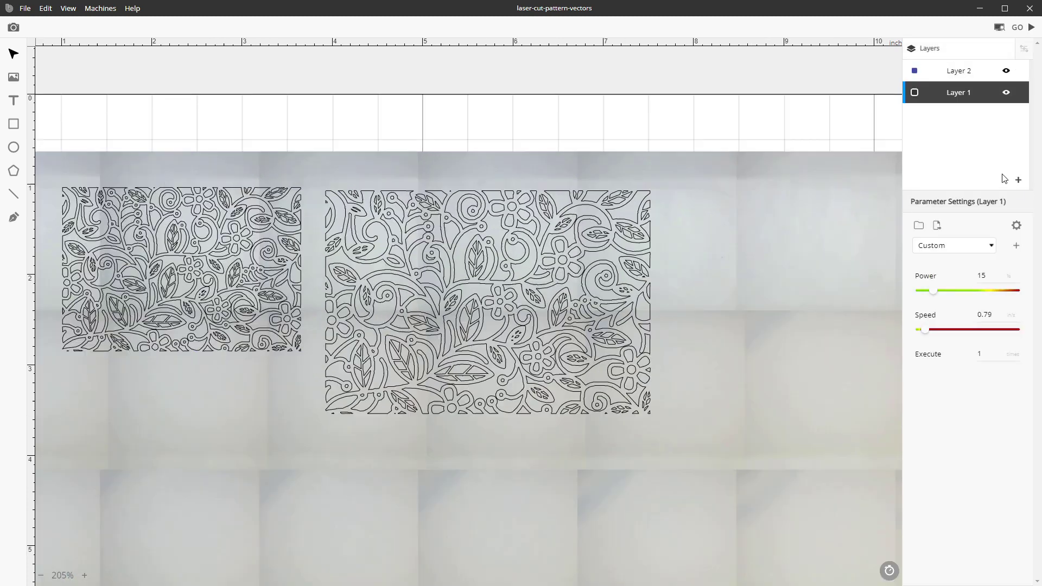
pyautogui.click(1018, 182)
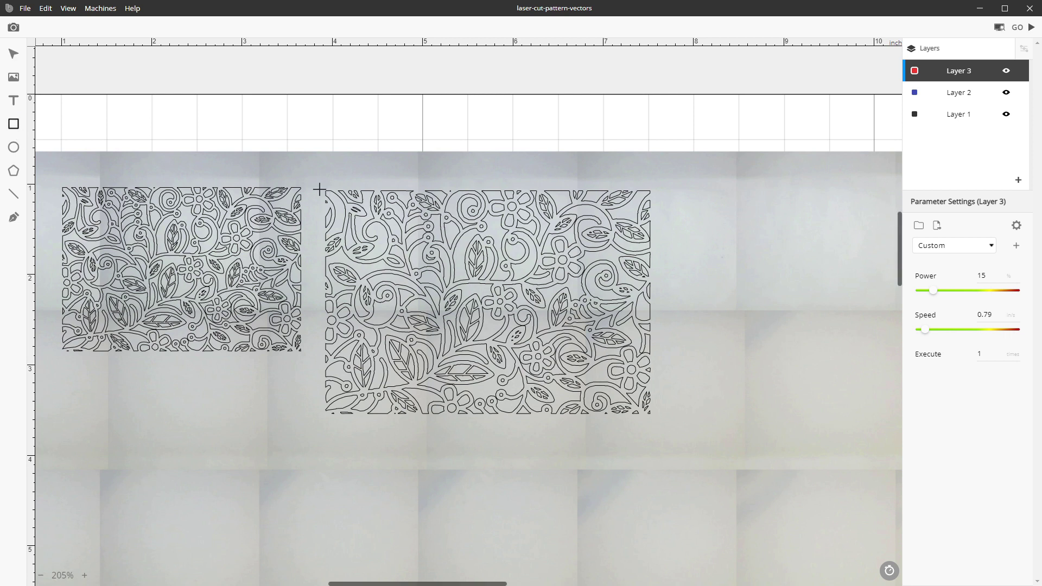
pyautogui.moveTo(318, 183); pyautogui.dragTo(656, 420)
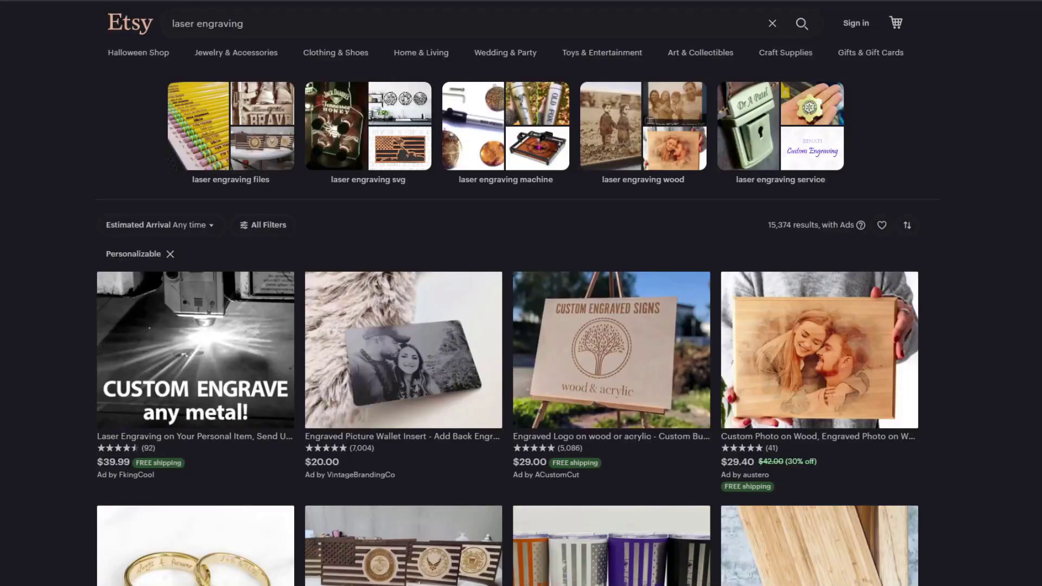
pyautogui.scroll(-8, 521, 293)
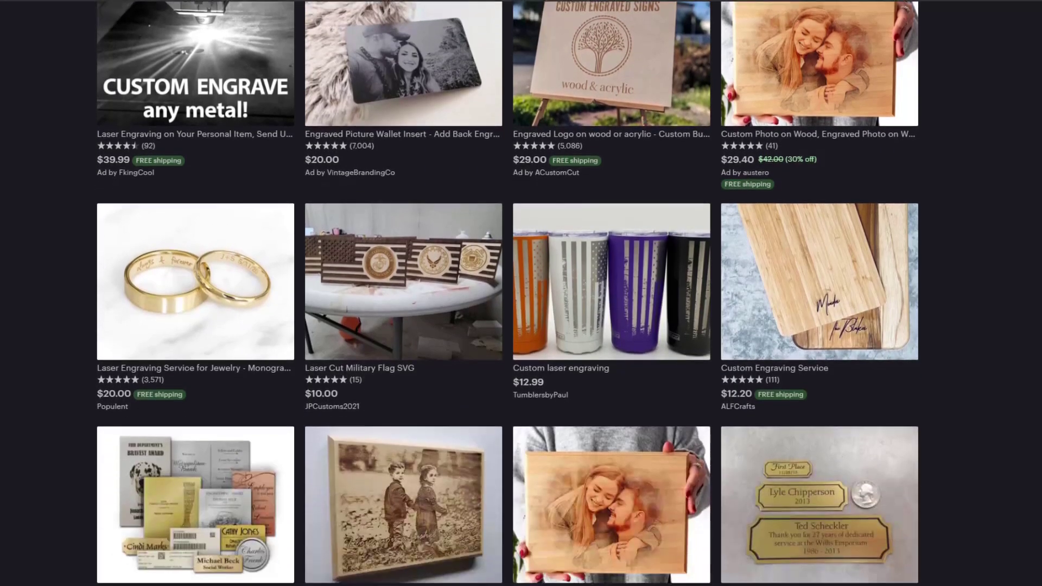
pyautogui.scroll(-10, 521, 293)
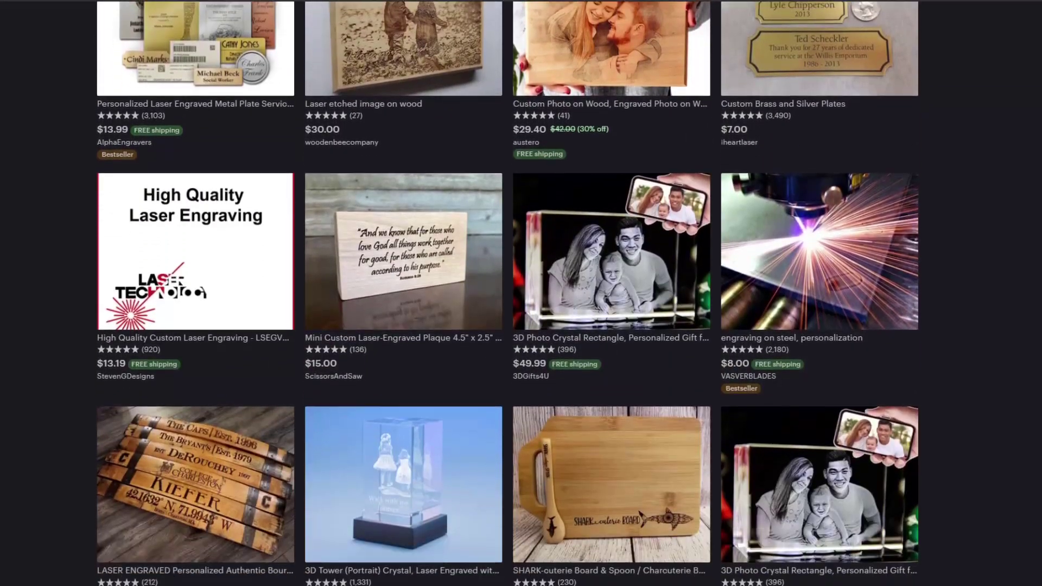
pyautogui.scroll(-9, 521, 293)
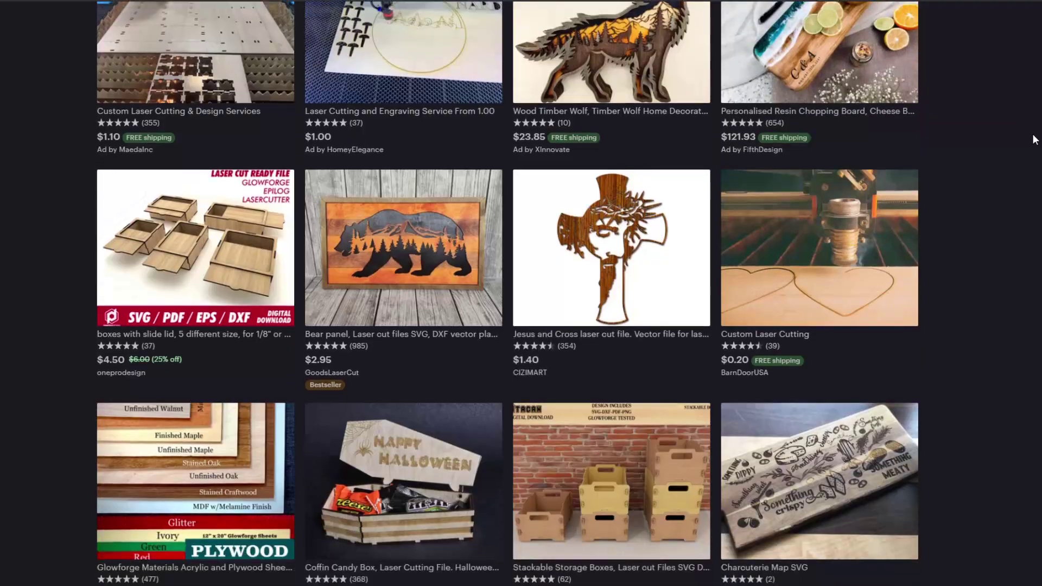
pyautogui.scroll(-6, 1034, 140)
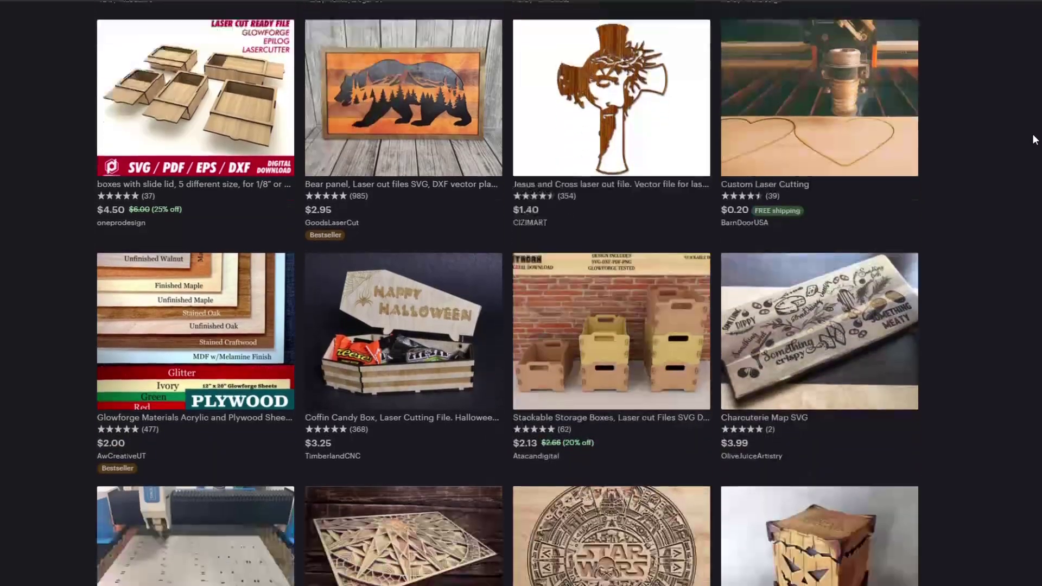
pyautogui.scroll(-5, 1034, 139)
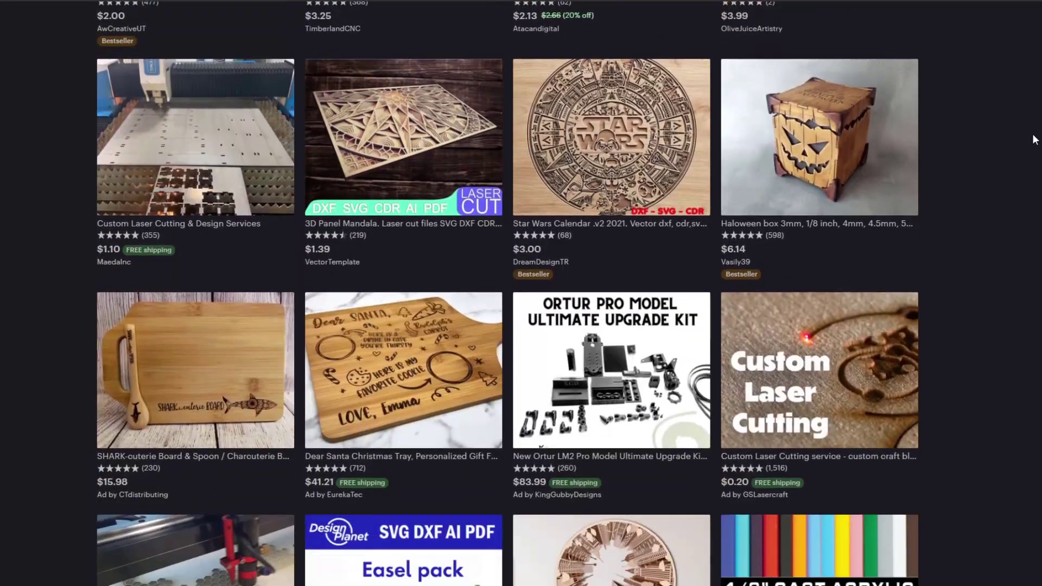